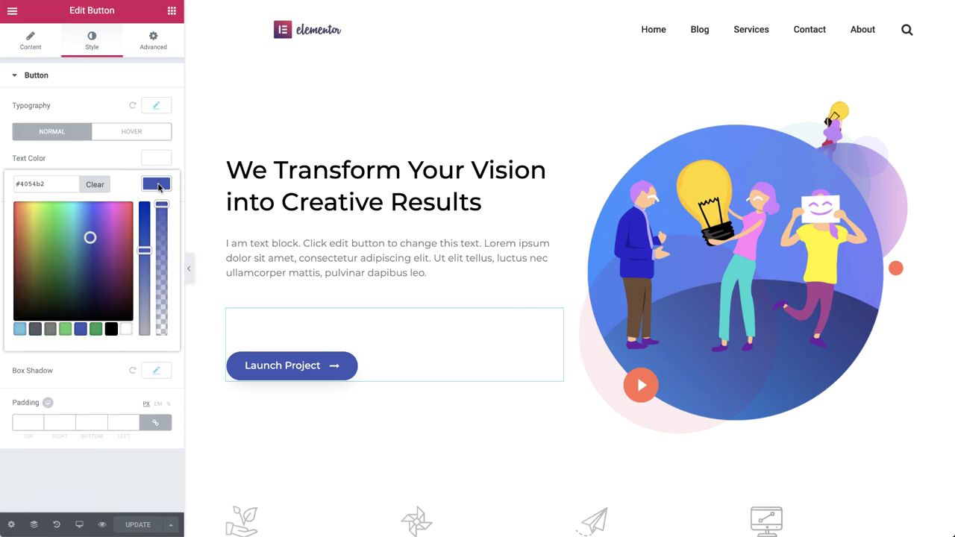
Change the Launch Project button background from #4054b2 to #ff7052, save it and preview the page
triple_click(45, 183)
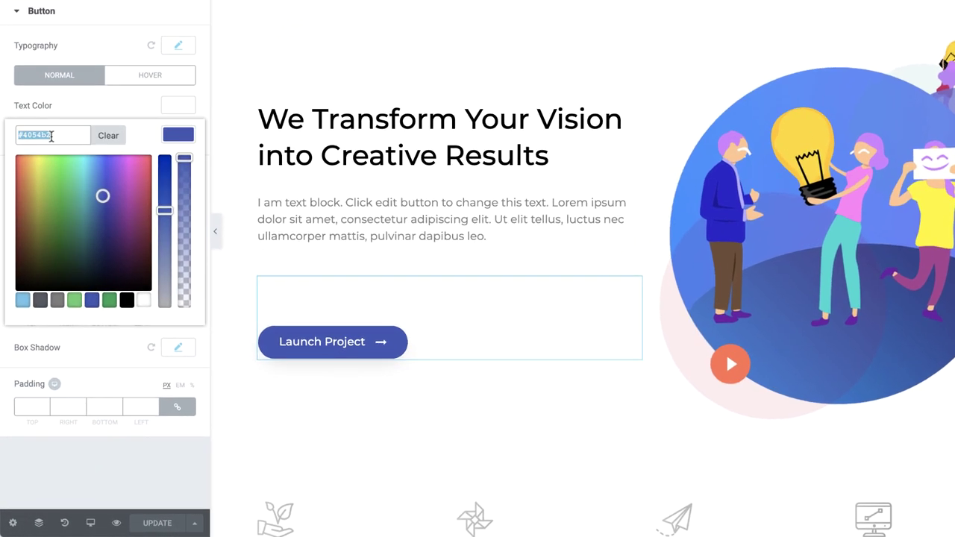
text(#ff7052)
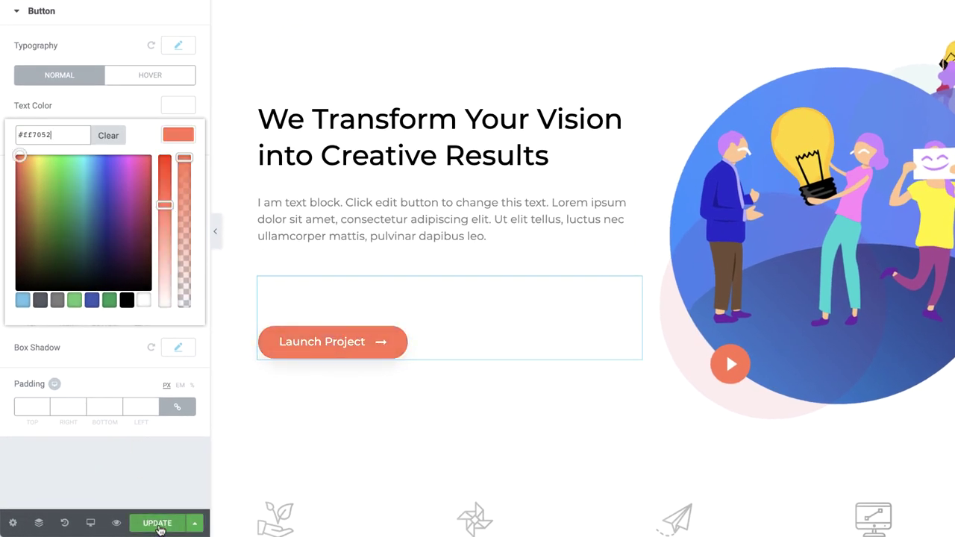
click(157, 523)
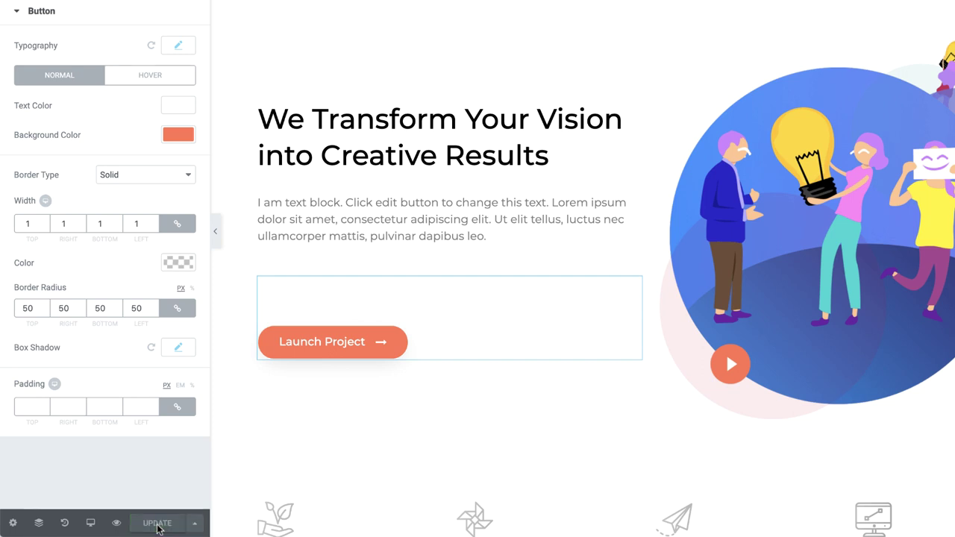
click(114, 522)
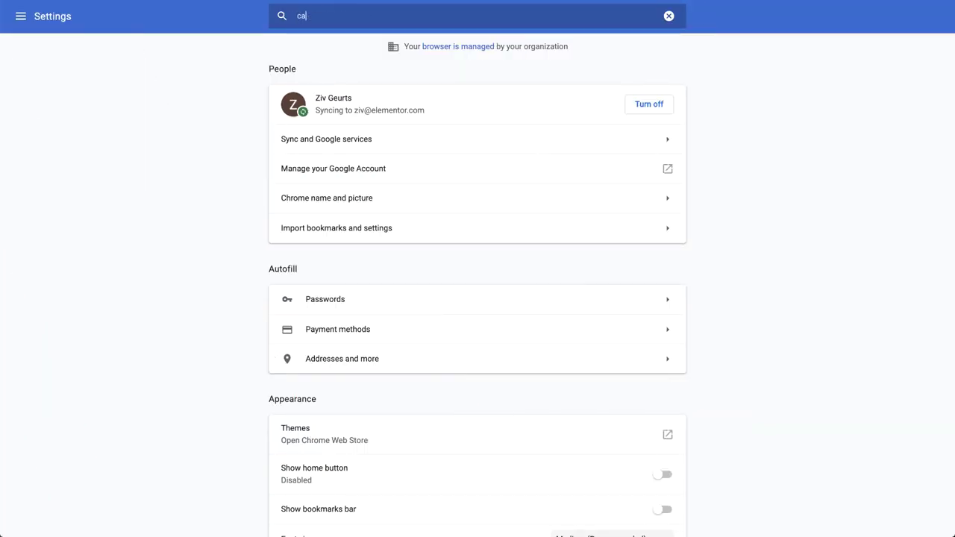
Search Chrome settings for 'cache' and clear the last hour's cached images and files
text(che)
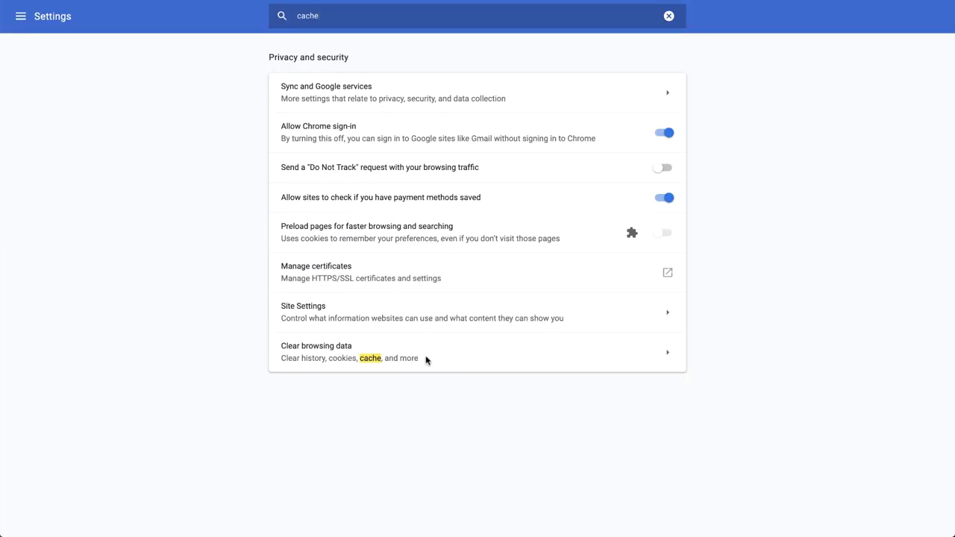
click(426, 360)
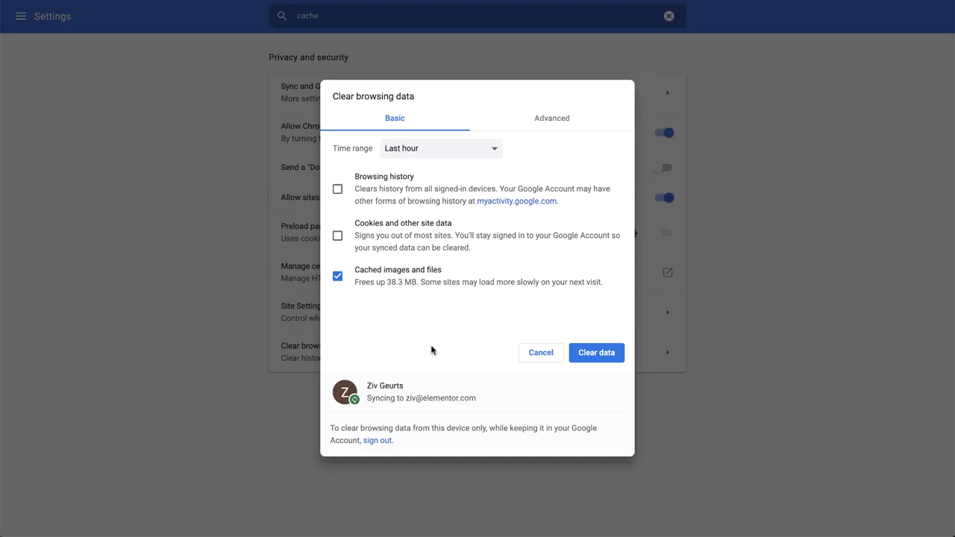
click(602, 359)
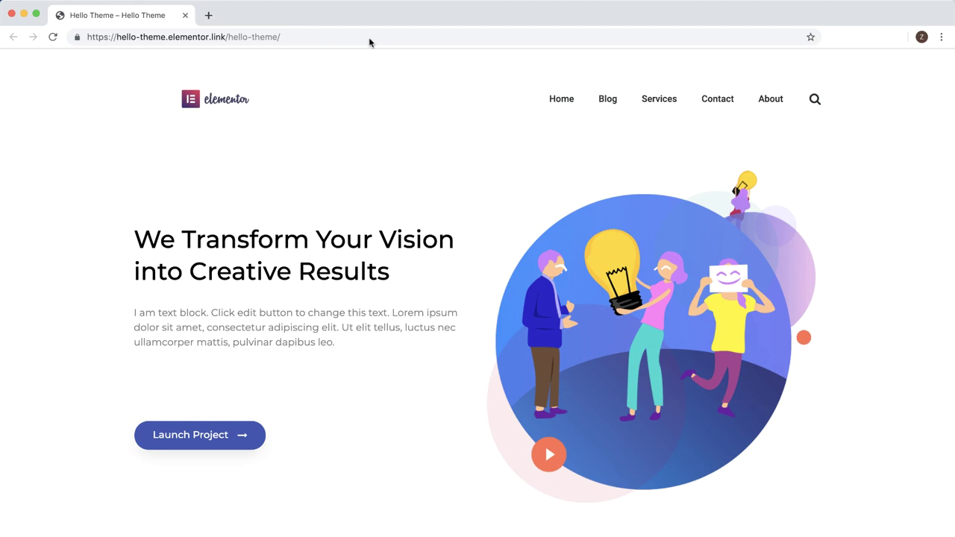
Reload the Hello Theme page with ?v=123 appended to its address
click(369, 36)
click(370, 36)
text(?)
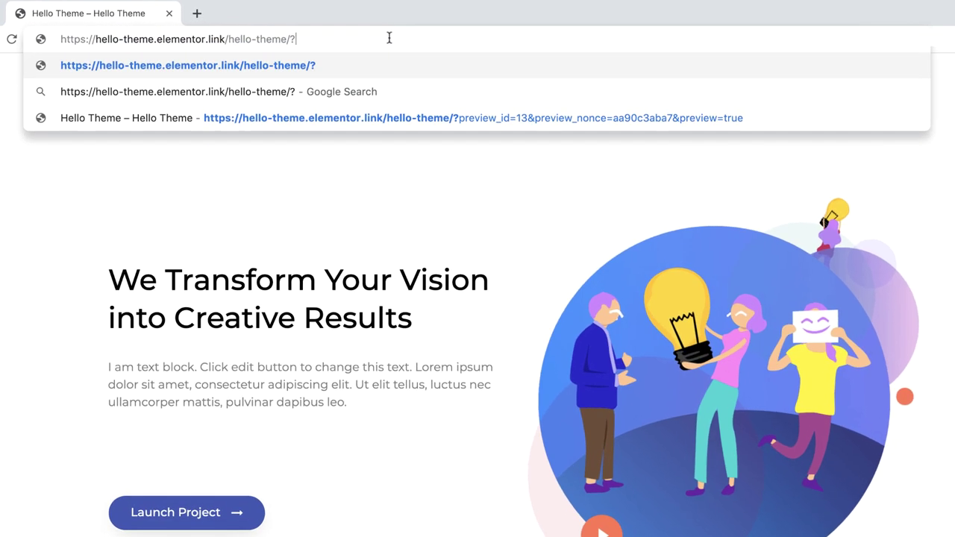
text(v=1)
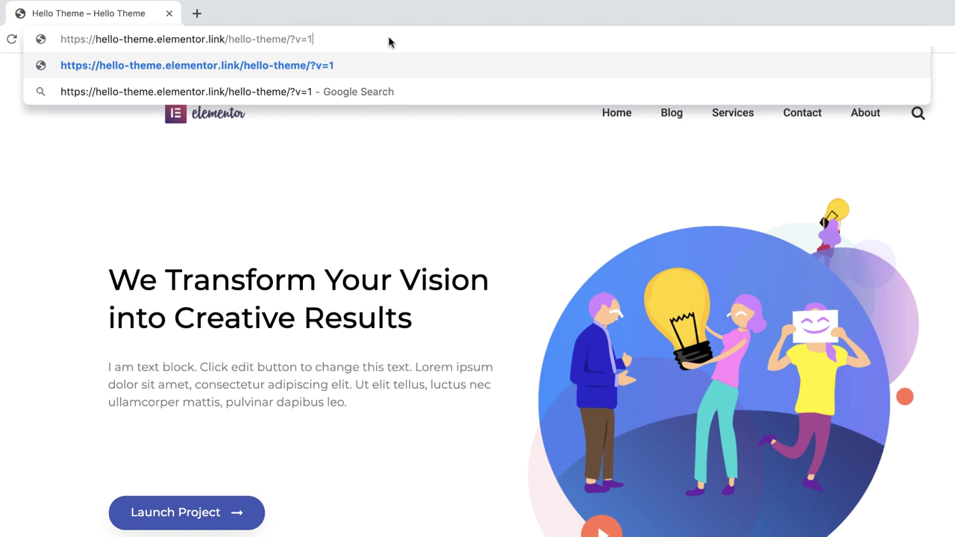
text(23)
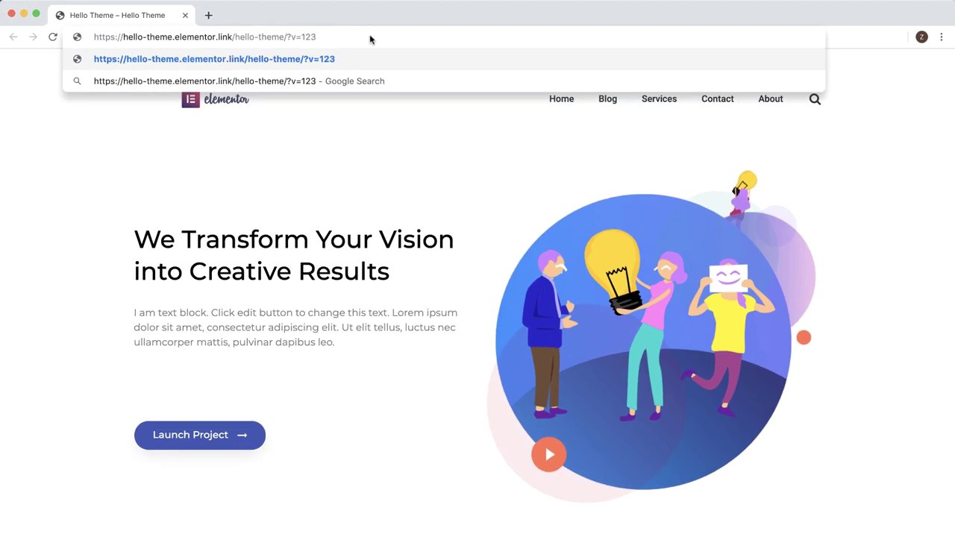
key(Return)
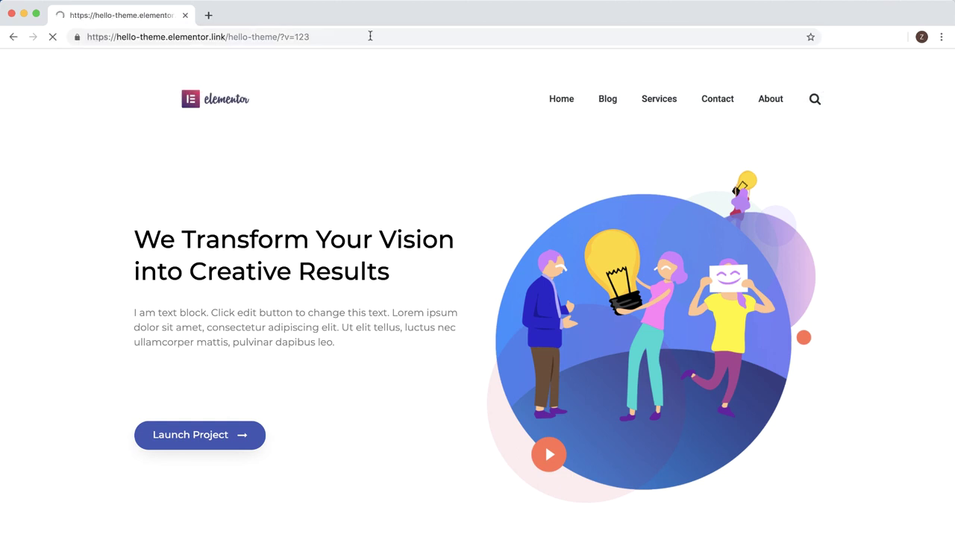
click(345, 36)
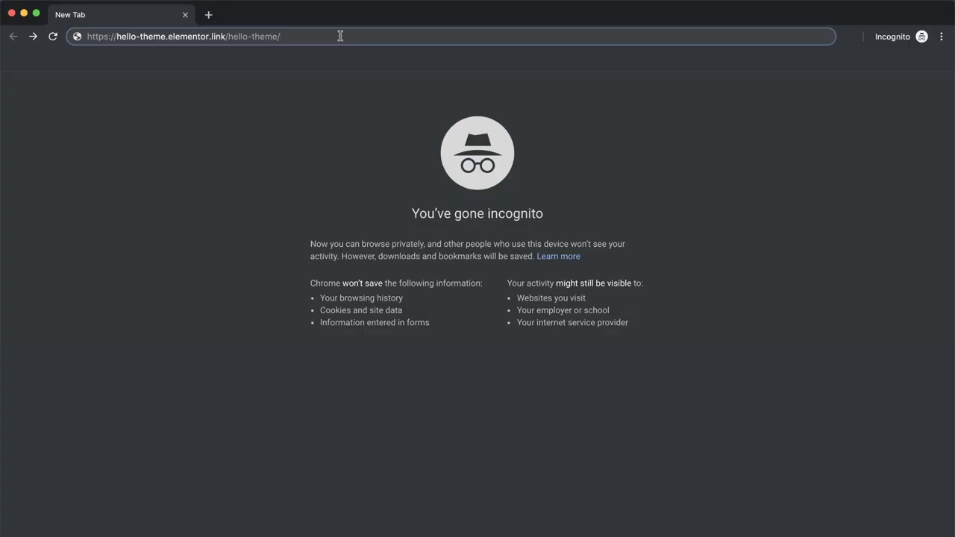
Load the Hello Theme site URL in the incognito window
key(Return)
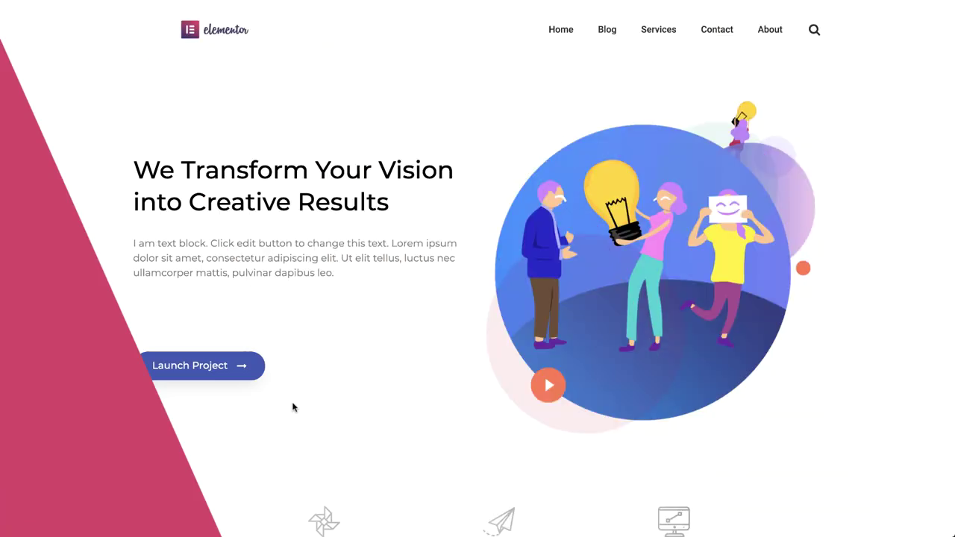
Inspect the Launch Project button's code in Chrome's developer tools
right_click(245, 376)
click(278, 488)
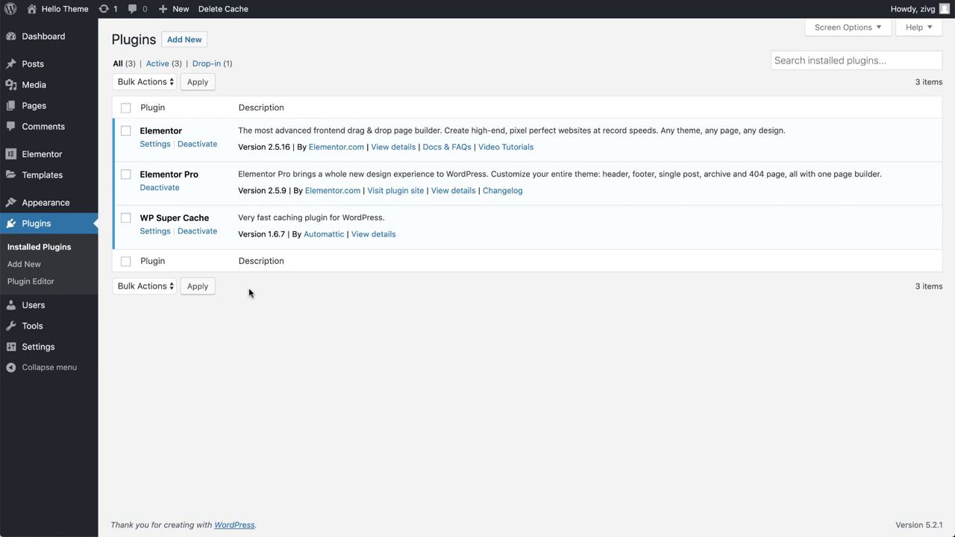
Deactivate and reactivate WP Super Cache, then delete all its cached pages
click(207, 231)
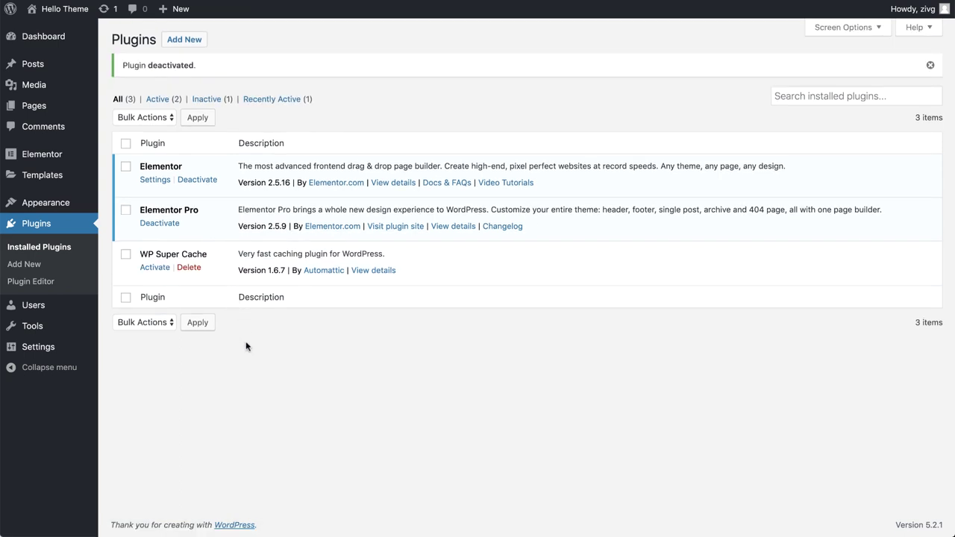
click(156, 268)
click(156, 300)
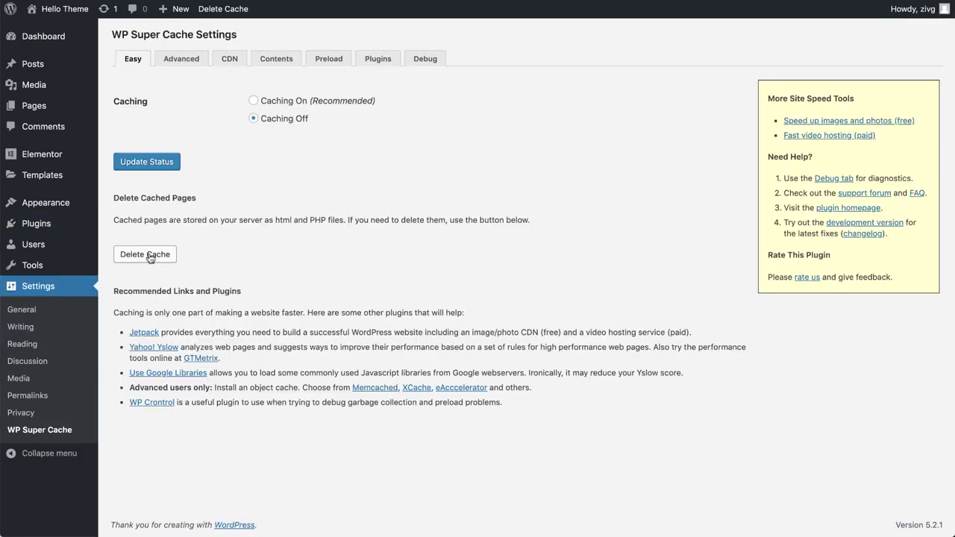
click(148, 254)
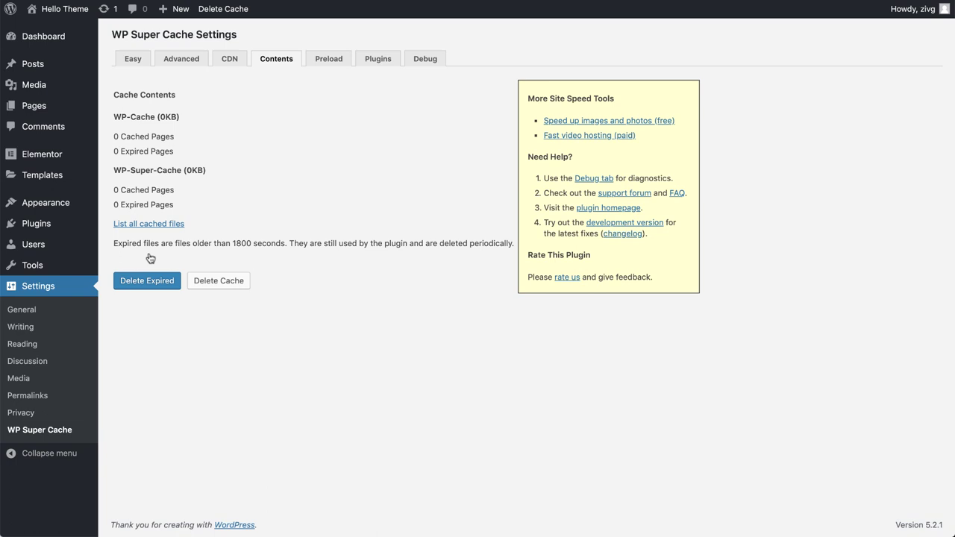
Set WP Super Cache to Caching Off on the Easy tab and update the status
click(135, 61)
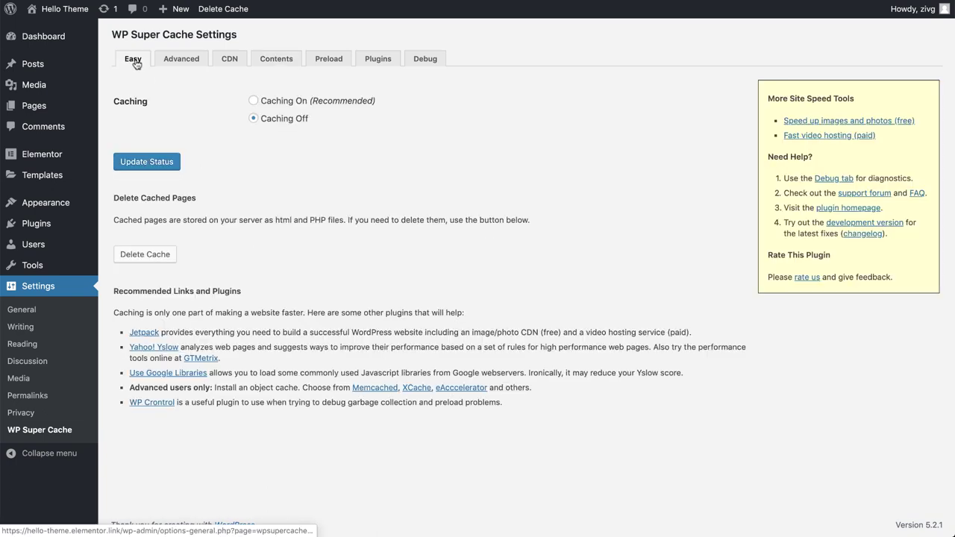
click(253, 101)
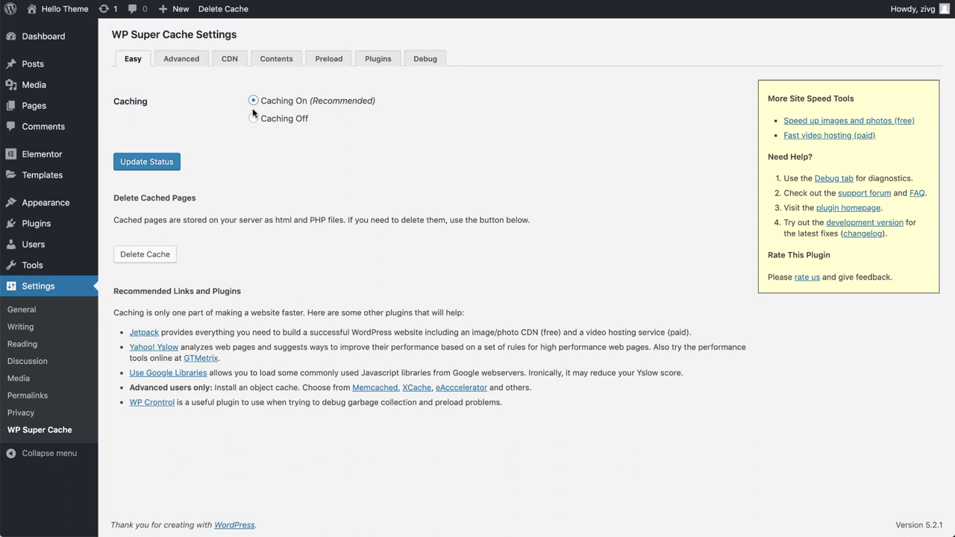
click(254, 121)
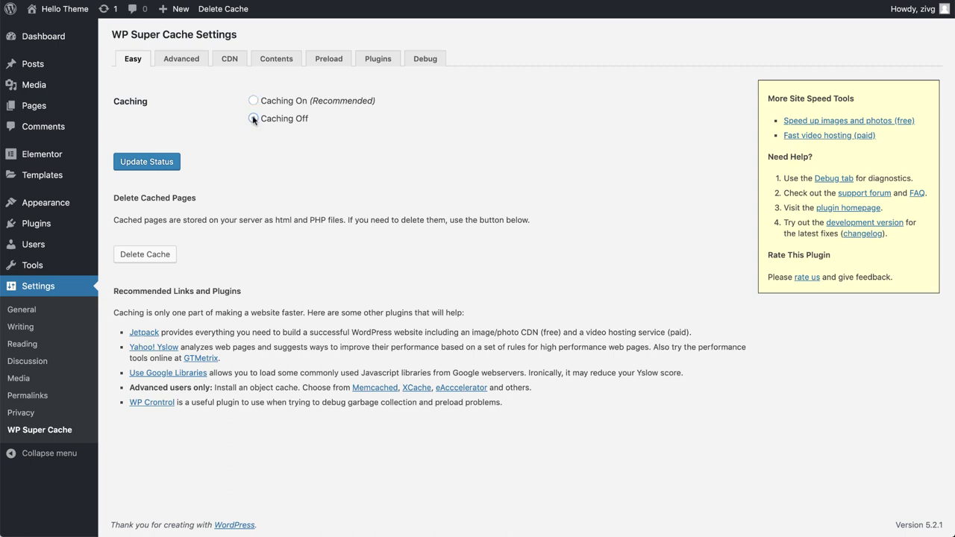
click(157, 169)
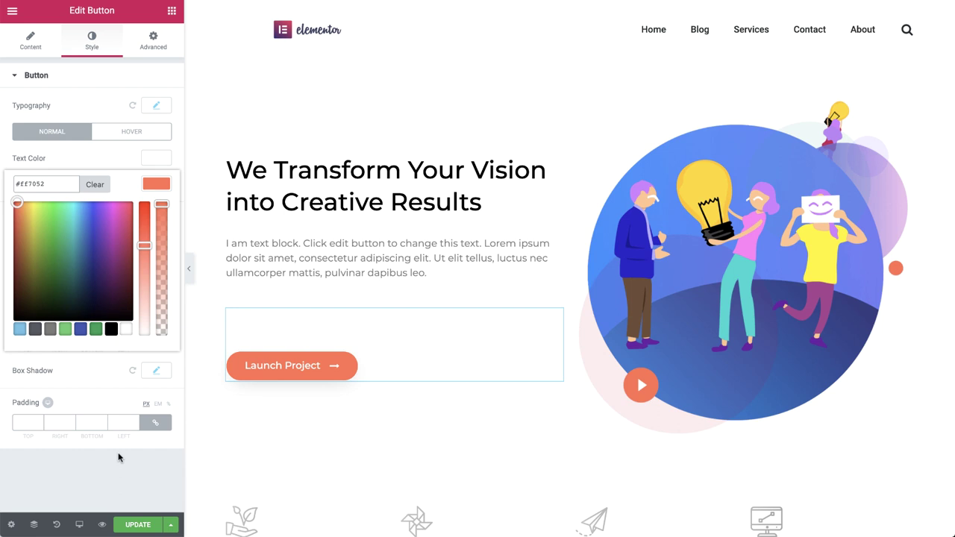
Save the orange Launch Project button style edits and preview the page
click(138, 526)
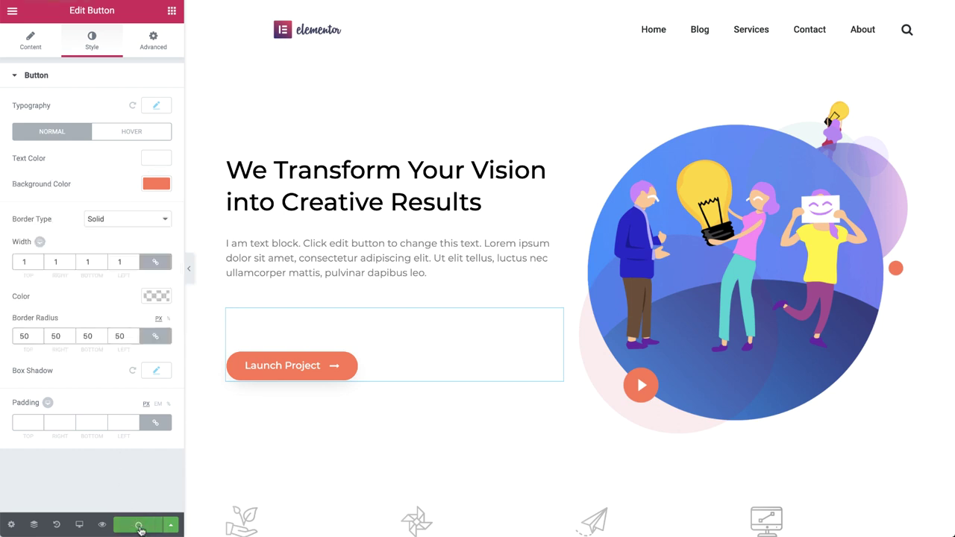
click(102, 525)
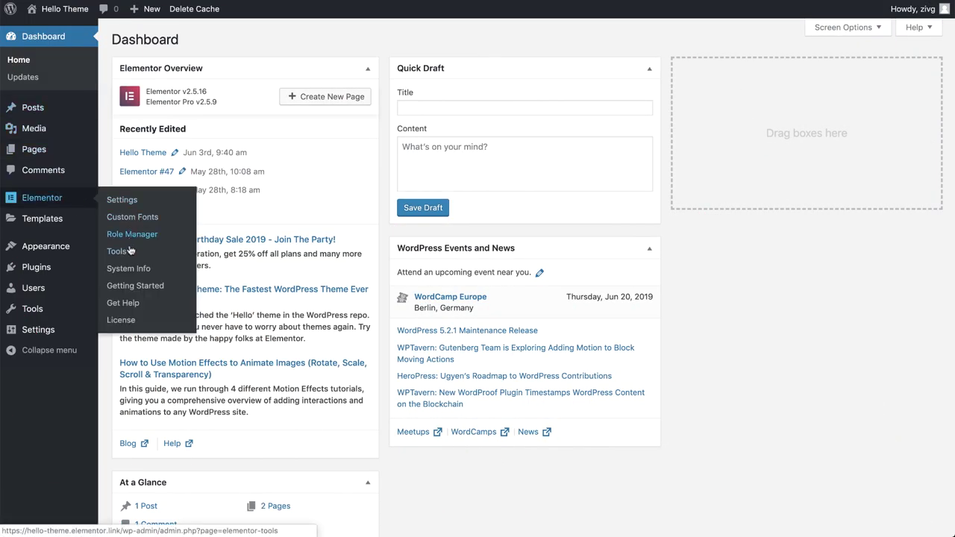
Regenerate Elementor's CSS files from Elementor Tools
click(120, 251)
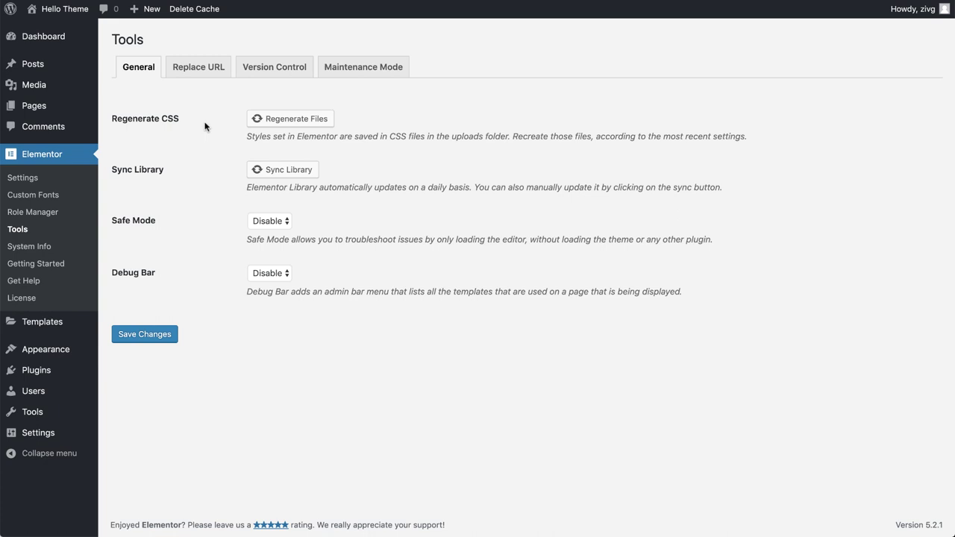
click(280, 122)
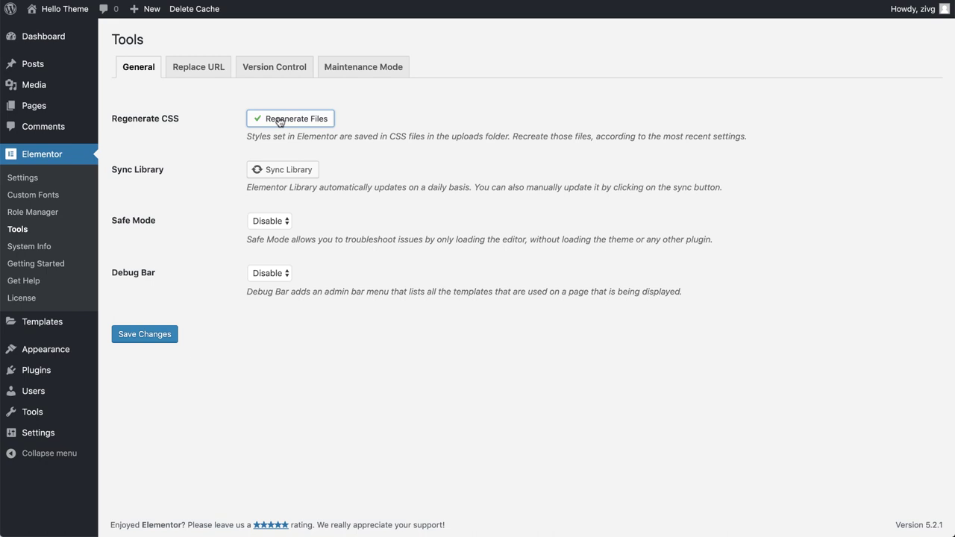
click(22, 177)
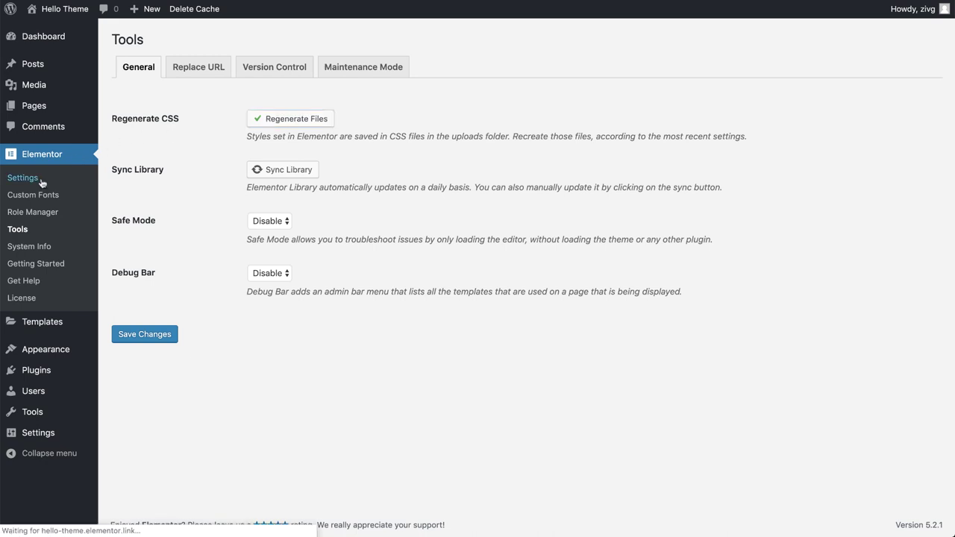
Set Elementor's Advanced CSS Print Method to Internal Embedding and save the settings
click(300, 67)
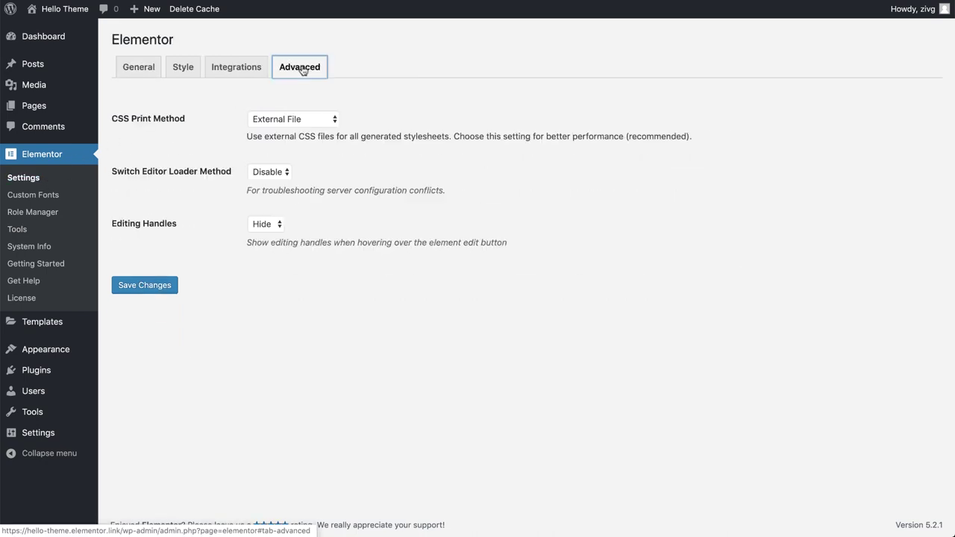
click(314, 123)
click(315, 135)
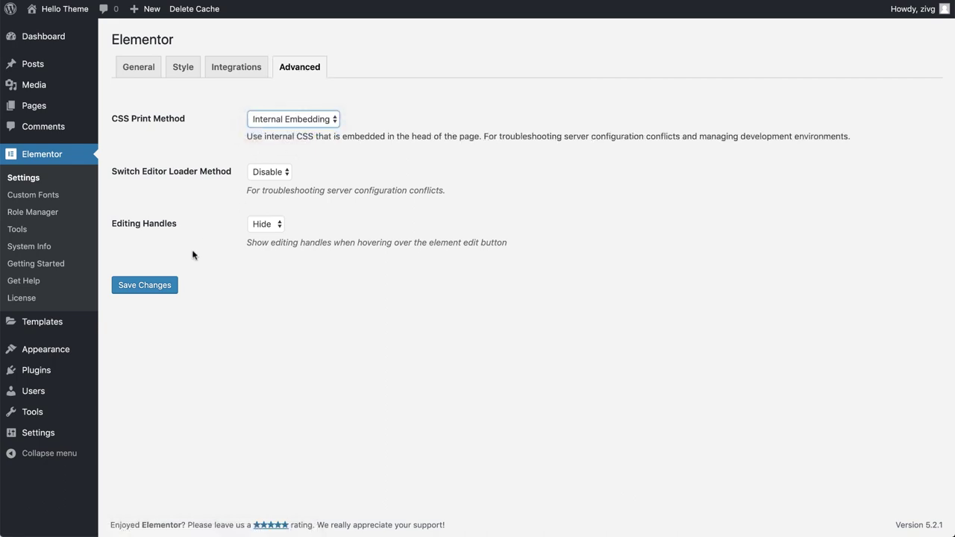
click(164, 285)
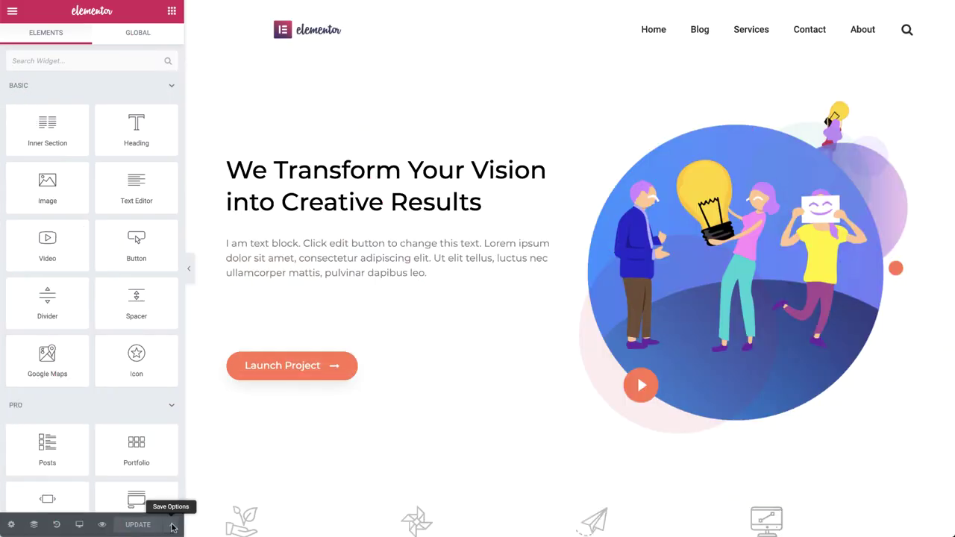
Save the page to the Elementor library as a template named 'example page'
click(172, 527)
click(148, 496)
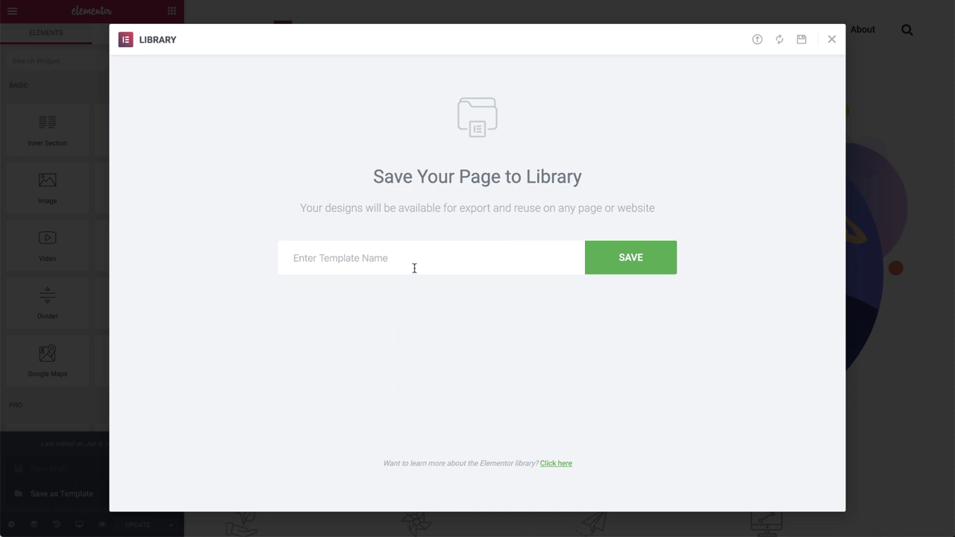
text(example page)
click(380, 294)
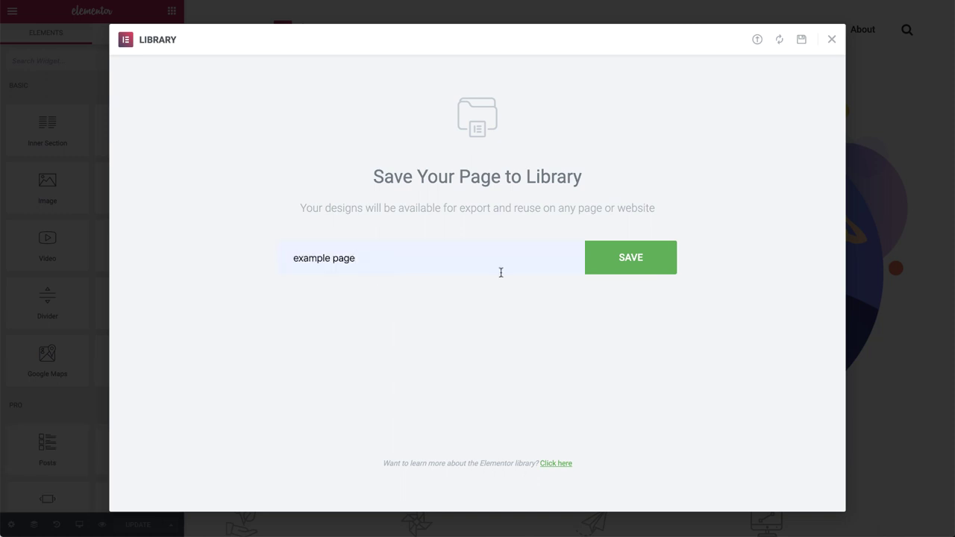
click(625, 266)
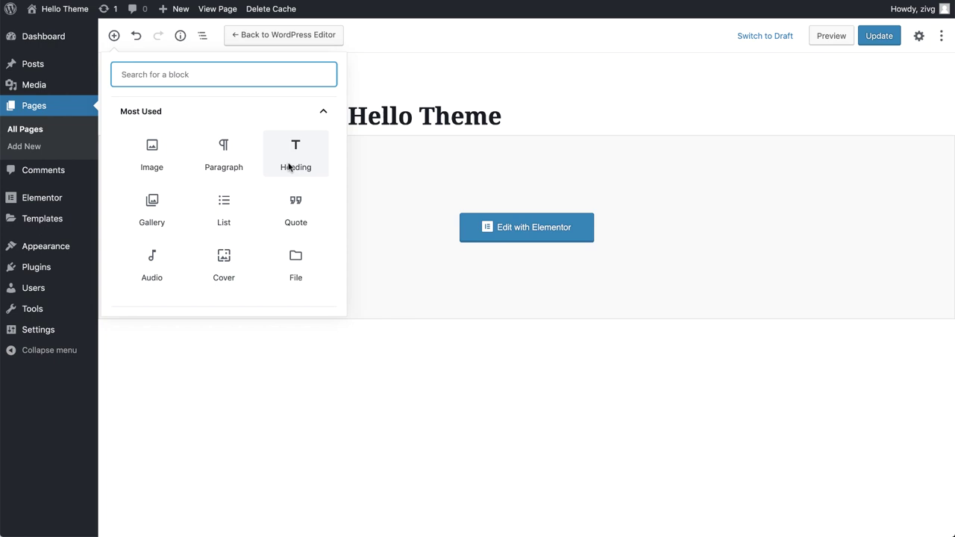
Save the Hello Theme page with Edit with Elementor, reloading it in the Elementor editor
click(502, 227)
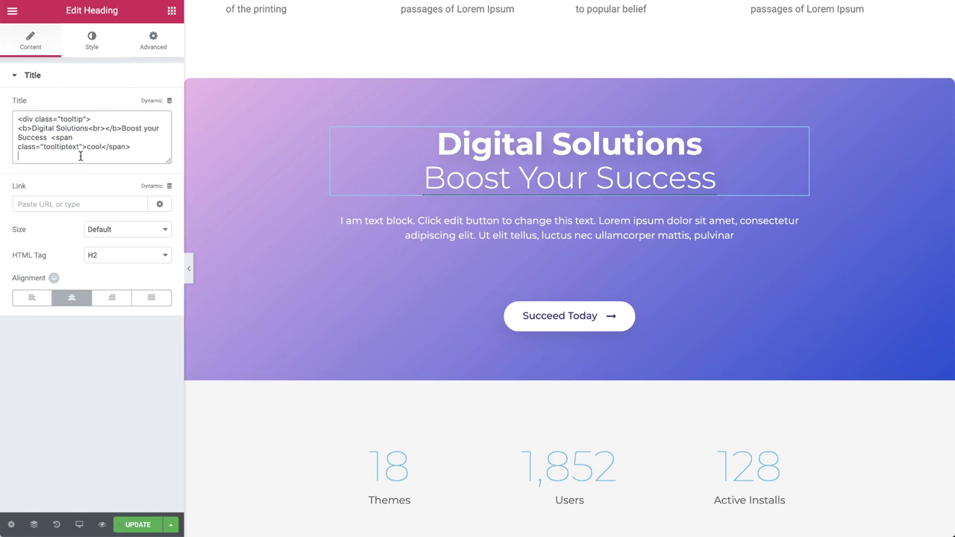
Add a closing </div> tag after the 'cool' tooltiptext span in the Digital Solutions heading title
text(</)
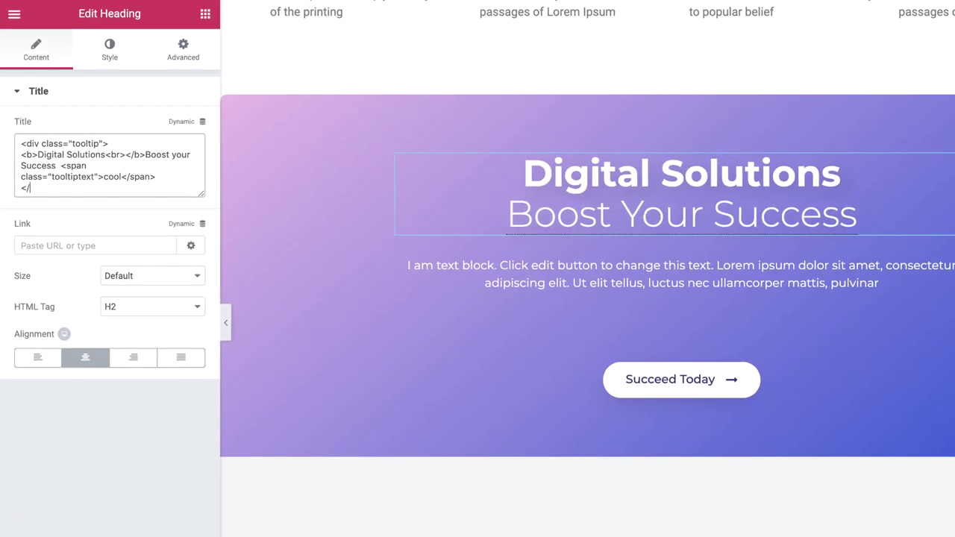
text(div>)
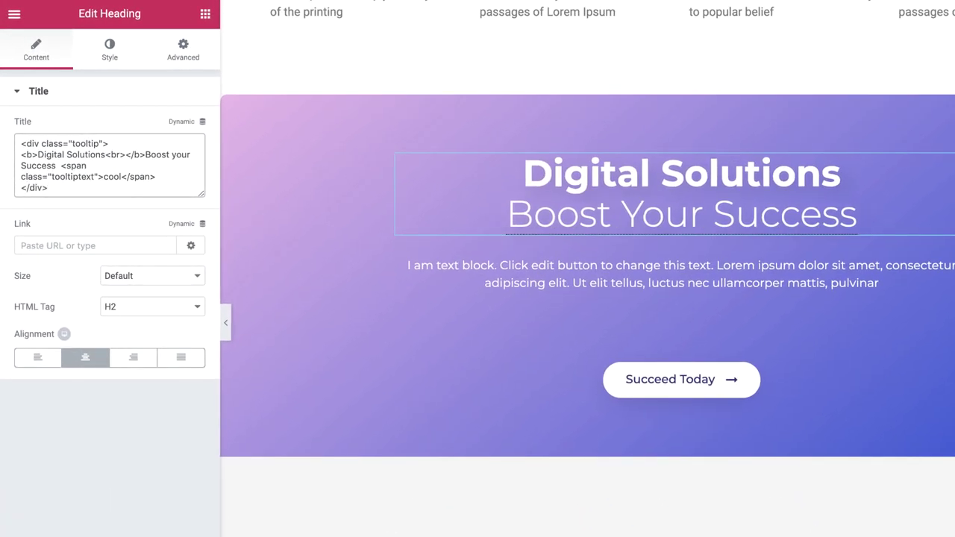